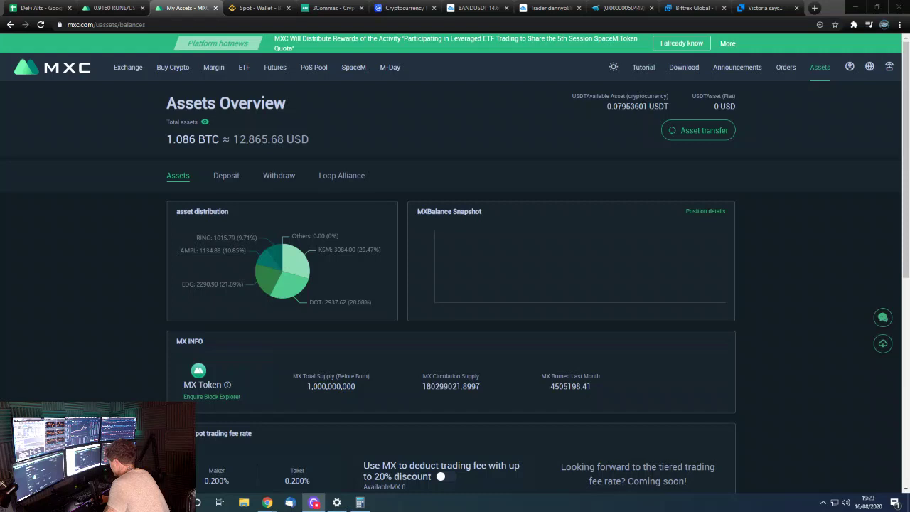
Reload the MXC assets overview to refresh the total BTC balance.
key(alt+Tab)
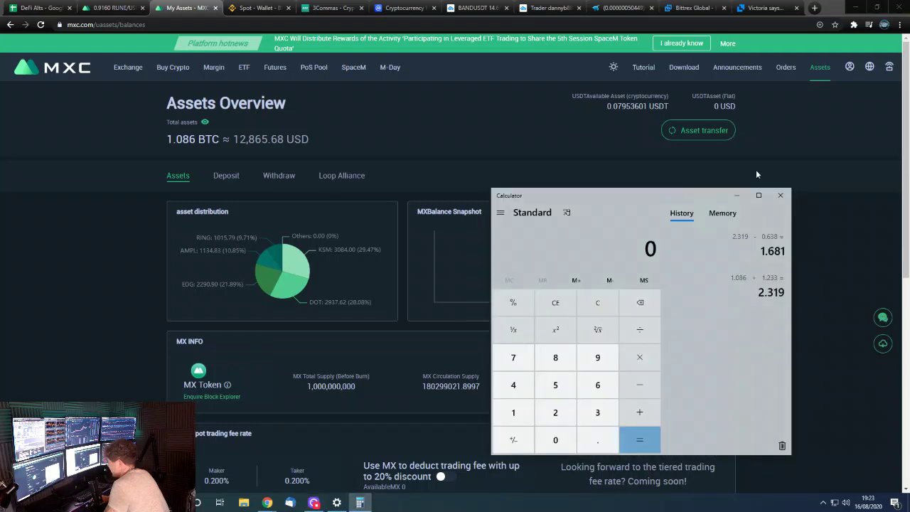
click(50, 40)
click(40, 24)
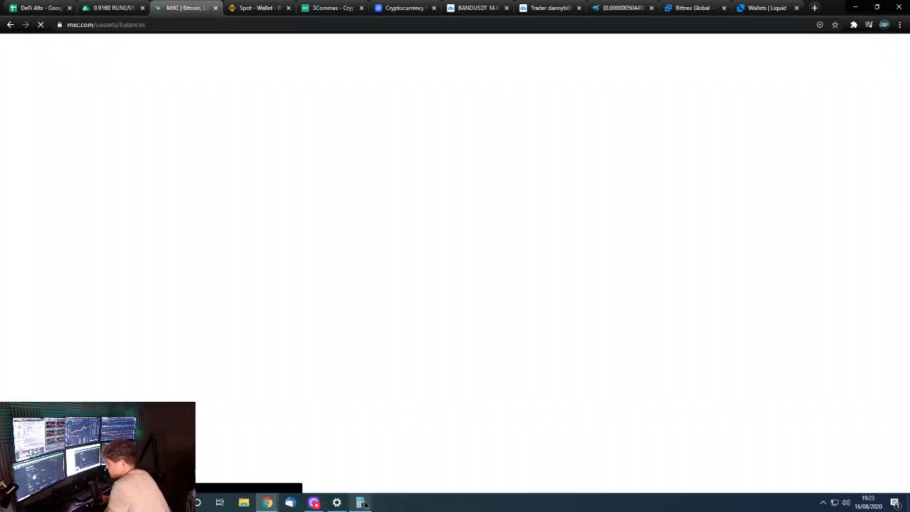
Enter the refreshed MXC total of 1.106 BTC in the calculator.
click(360, 503)
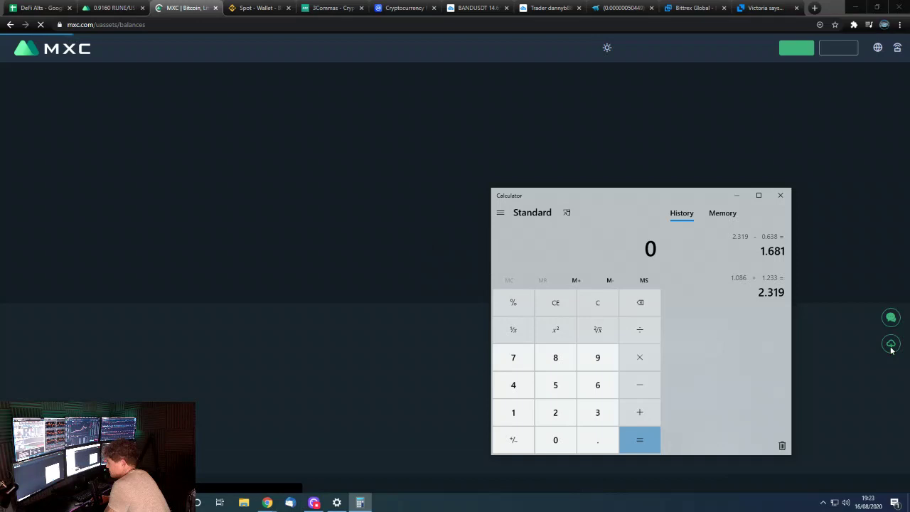
click(515, 416)
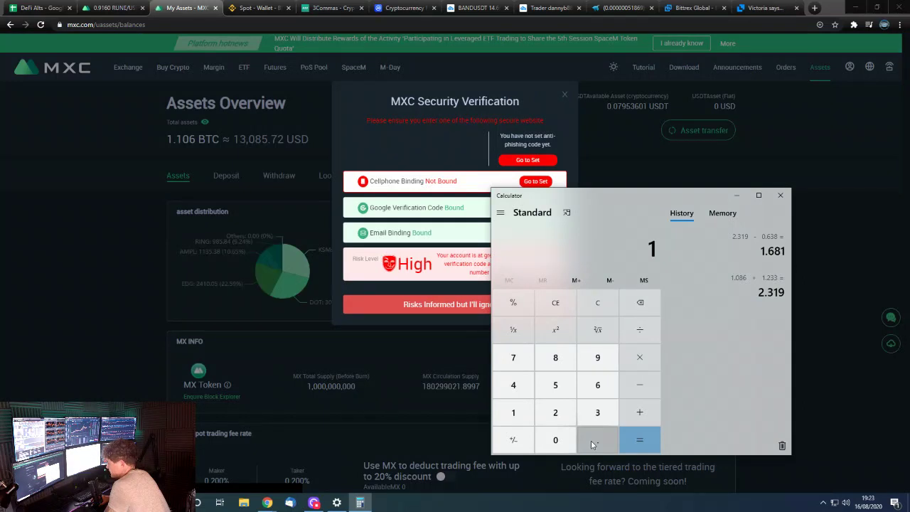
click(592, 441)
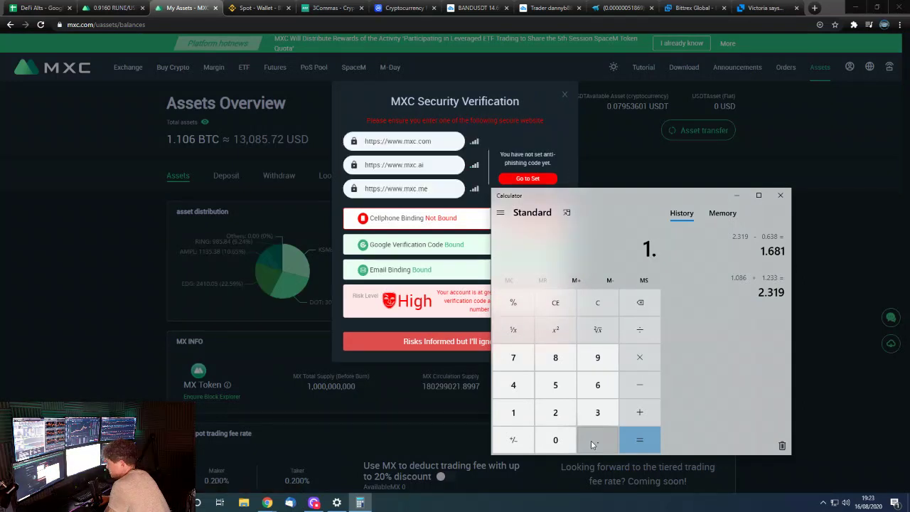
click(513, 412)
click(555, 439)
click(596, 385)
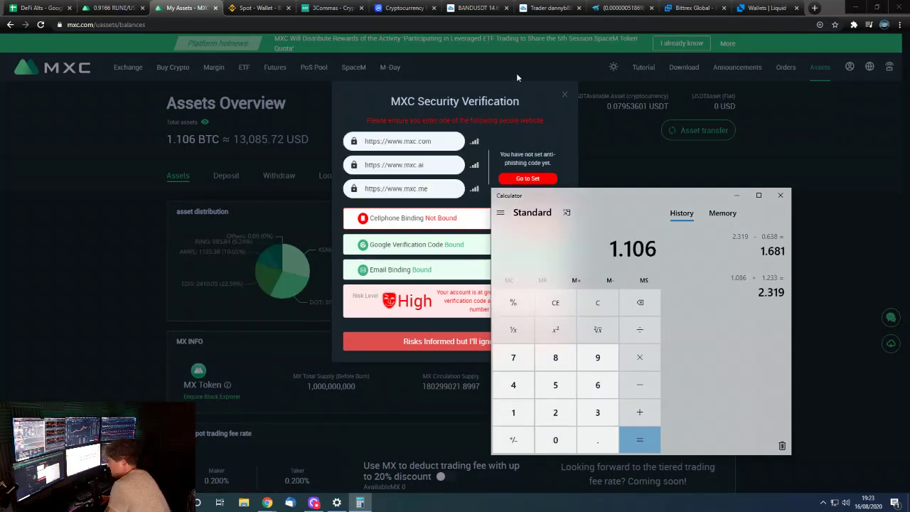
Dismiss the MXC security verification notice and switch to the Binance spot wallet.
click(560, 95)
click(565, 94)
click(254, 7)
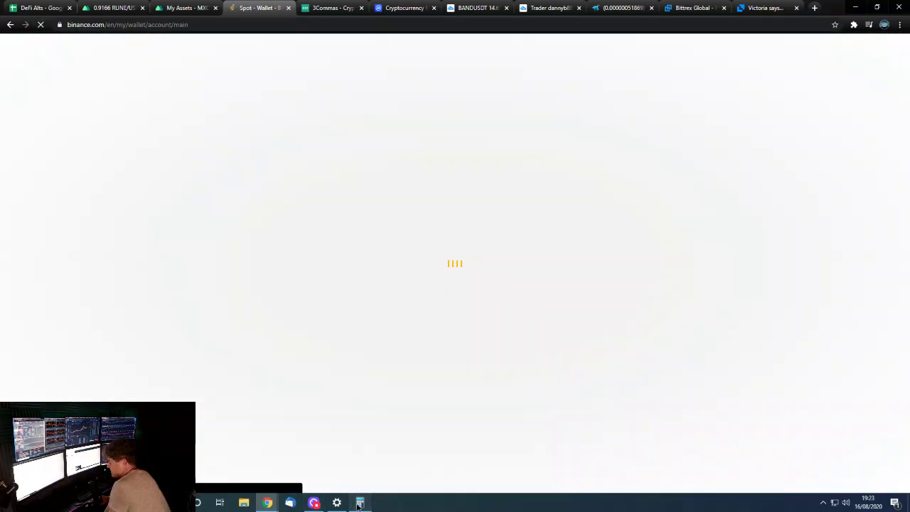
Add the Binance estimated balance, rounded to 1.23 BTC, to the 1.106 in the calculator.
click(360, 503)
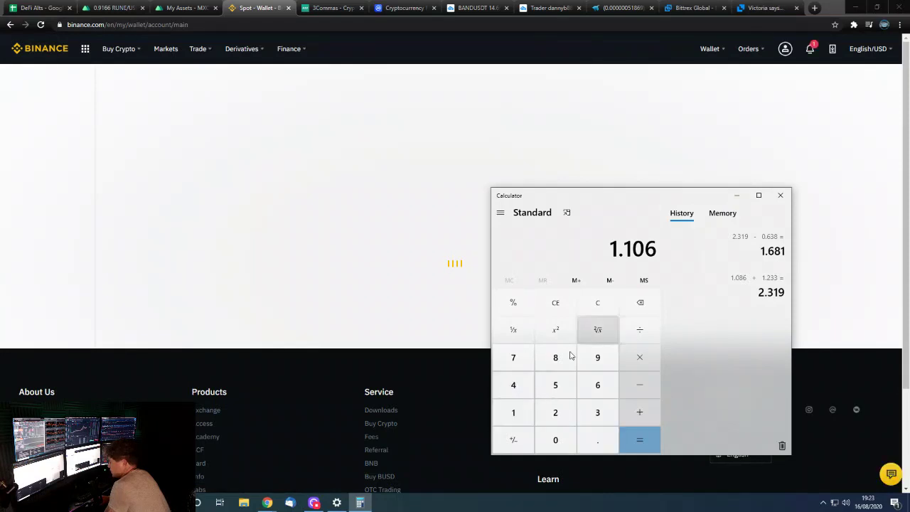
click(639, 412)
click(514, 412)
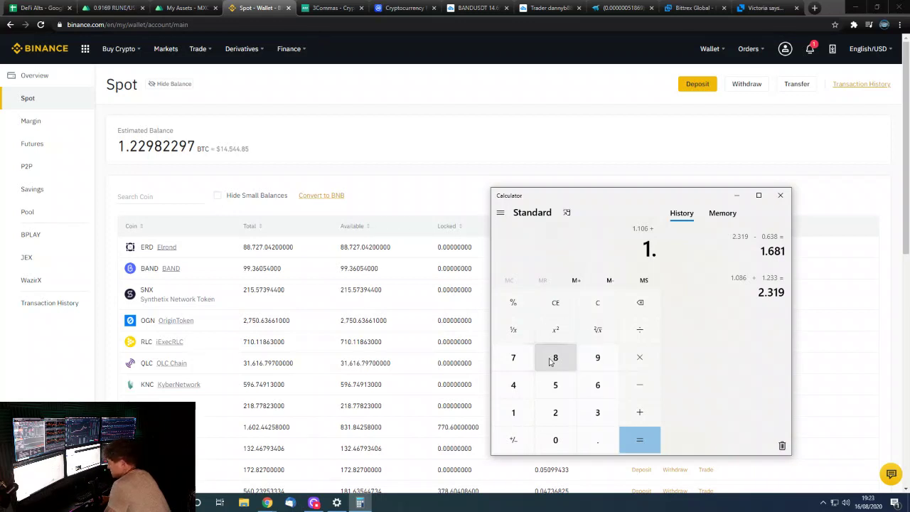
click(554, 412)
click(598, 414)
click(642, 438)
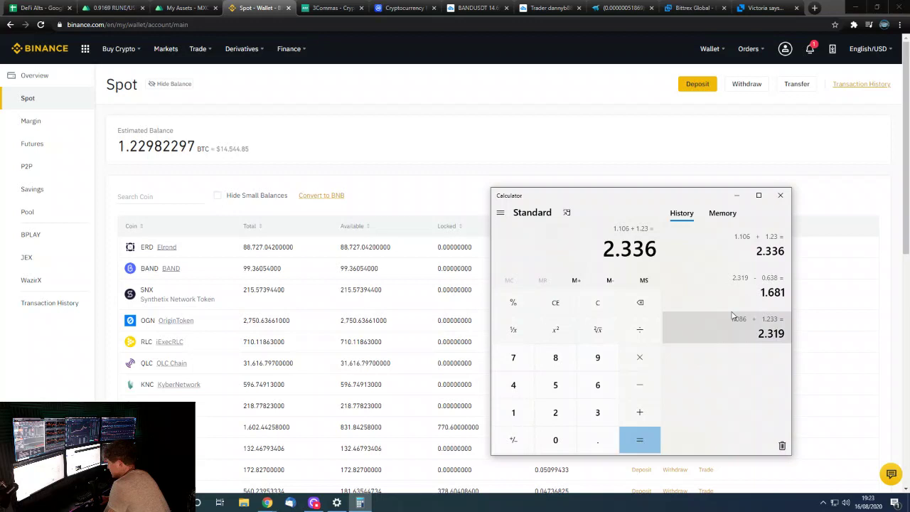
Subtract 0.638 from the combined BTC balance and move the calculator out of view.
click(641, 389)
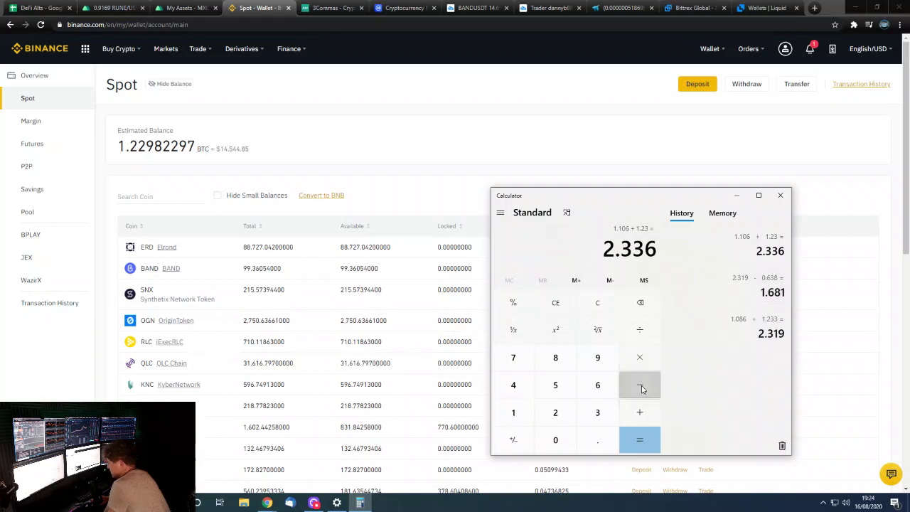
click(595, 440)
click(600, 386)
click(597, 412)
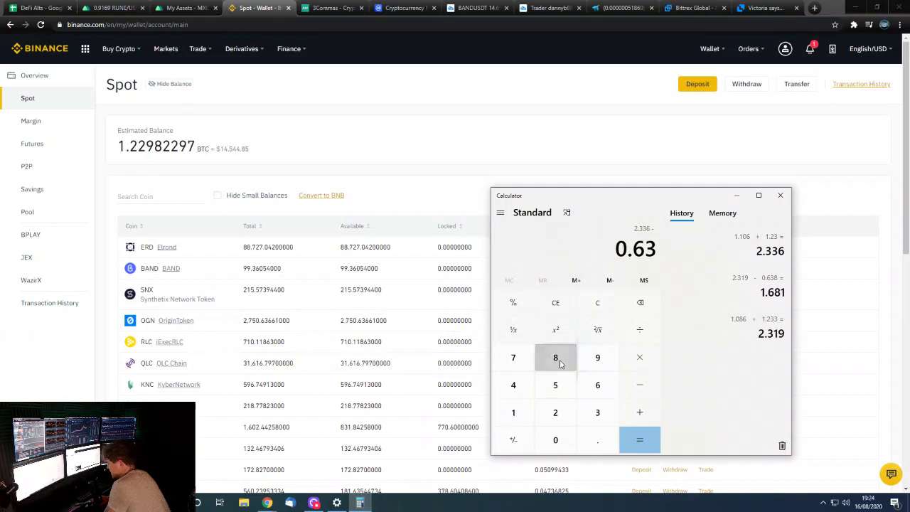
click(555, 357)
click(646, 440)
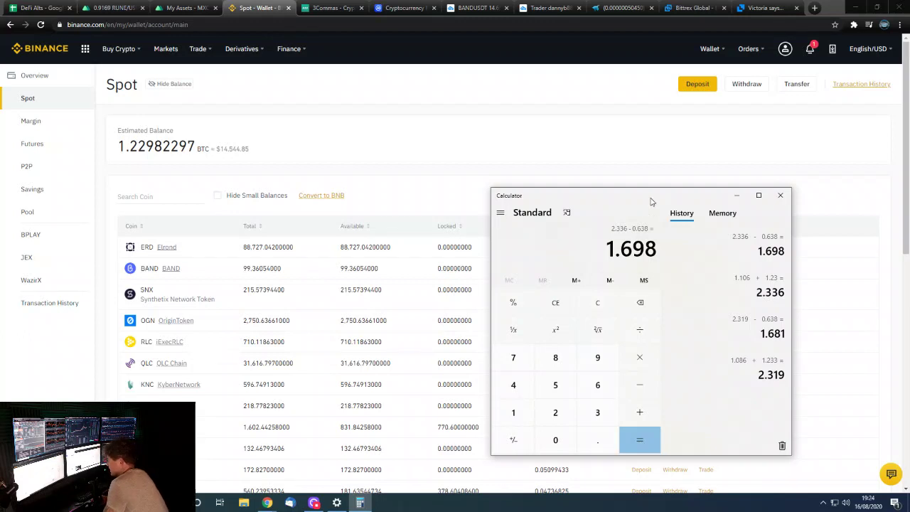
drag(649, 202, 639, 151)
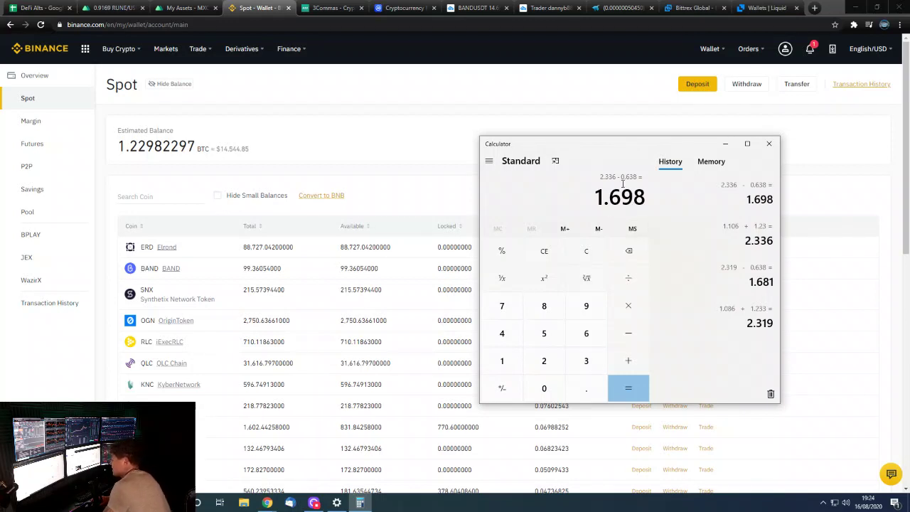
drag(627, 147, 909, 299)
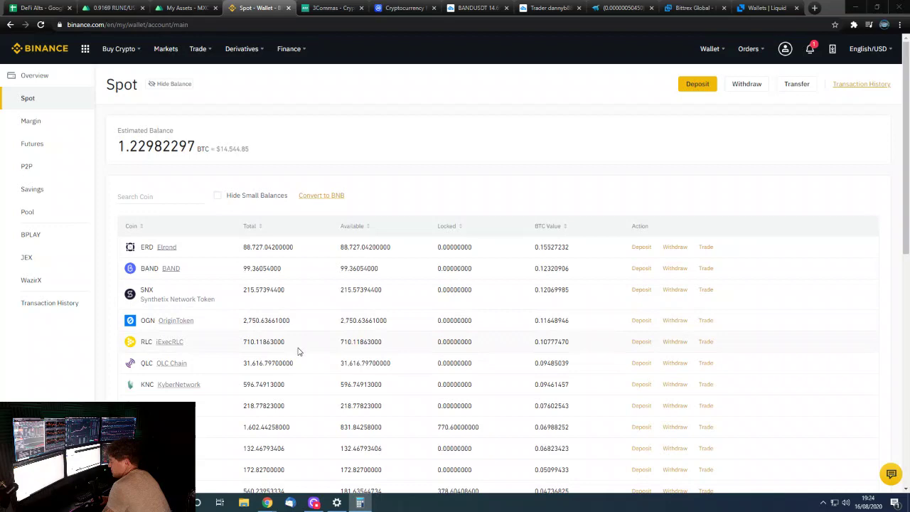
Hide small balances in the spot wallet and review the remaining coin holdings and their BTC values.
scroll(300, 322, down, 2)
scroll(300, 322, up, 2)
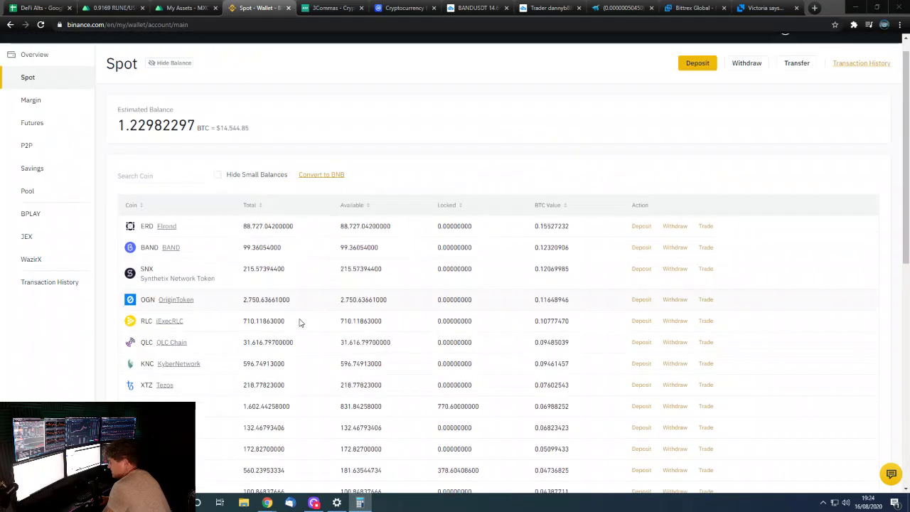
click(219, 196)
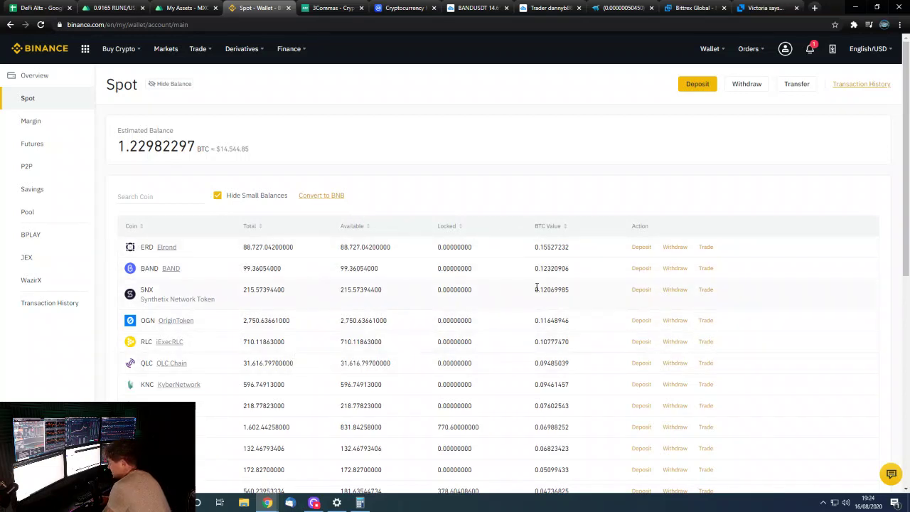
scroll(505, 285, down, 3)
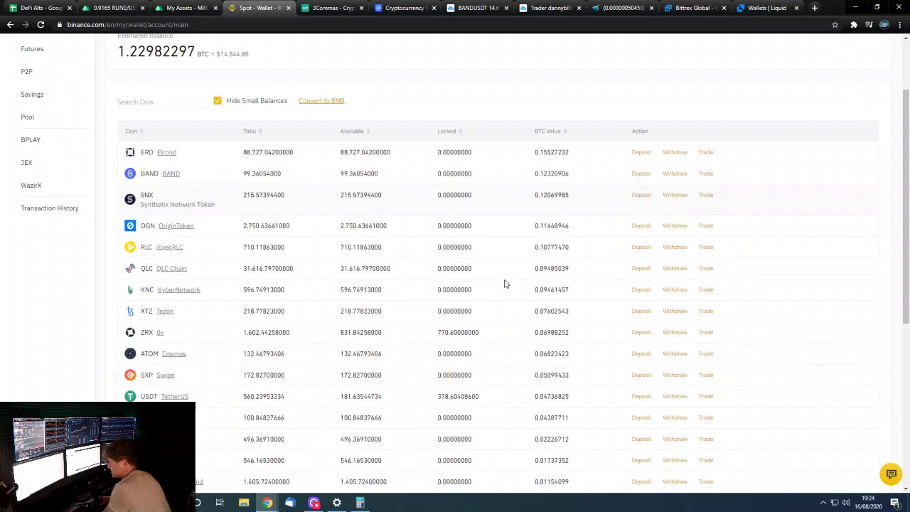
scroll(504, 285, up, 2)
scroll(483, 284, down, 2)
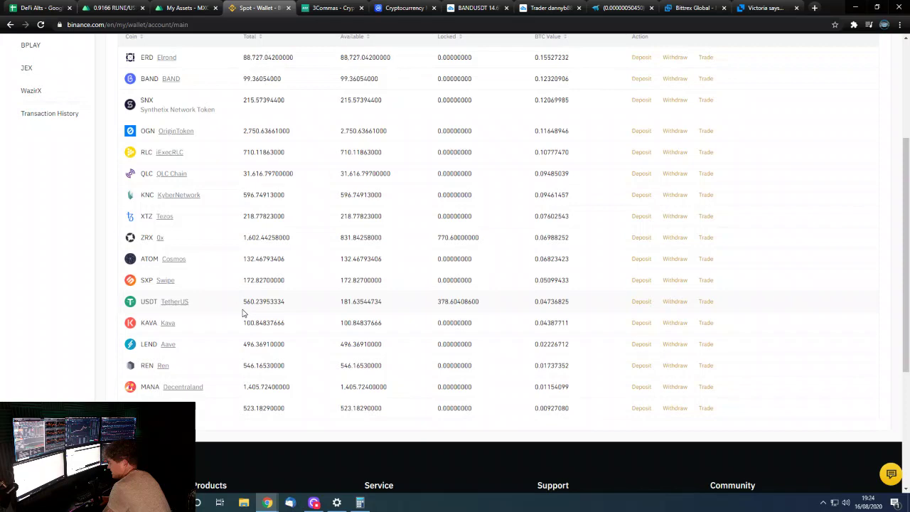
scroll(242, 313, up, 3)
scroll(407, 387, down, 3)
scroll(181, 281, up, 2)
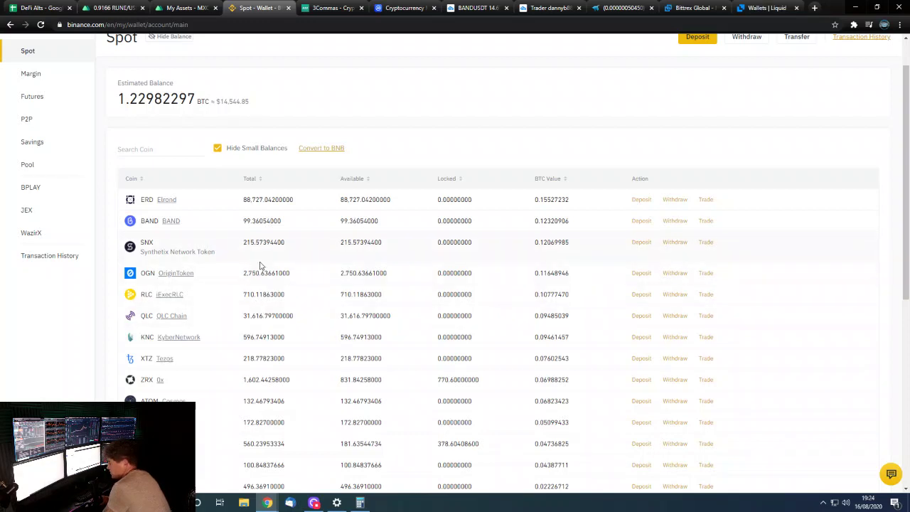
Open the OGN/USDT market and try to buy OGN at market price with 100% of the available USDT.
click(706, 276)
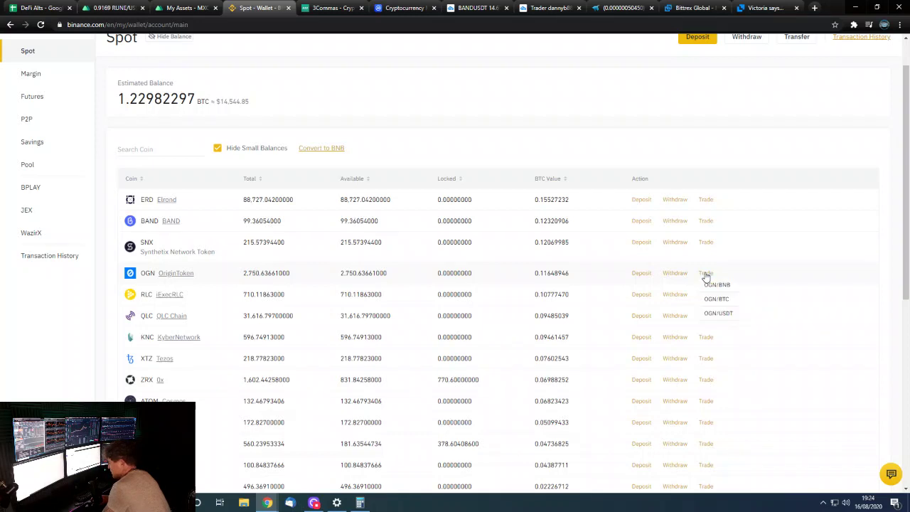
click(714, 317)
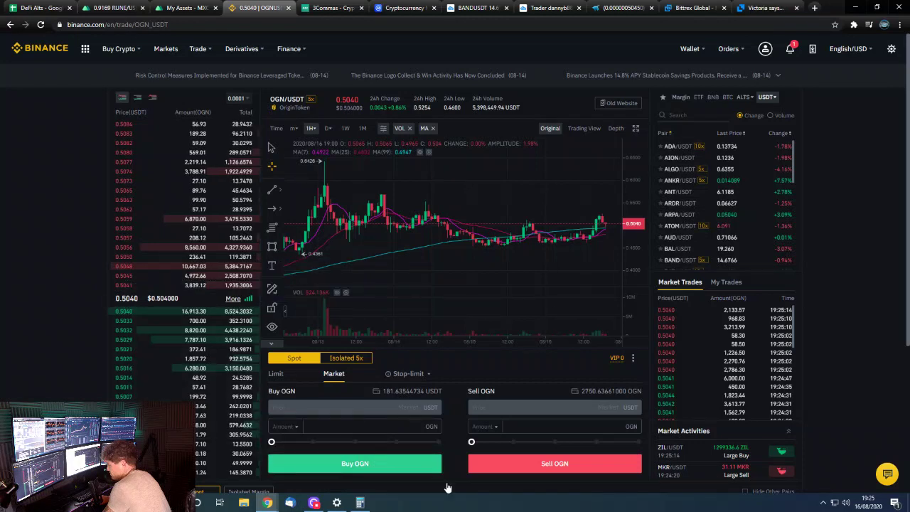
drag(271, 442, 462, 446)
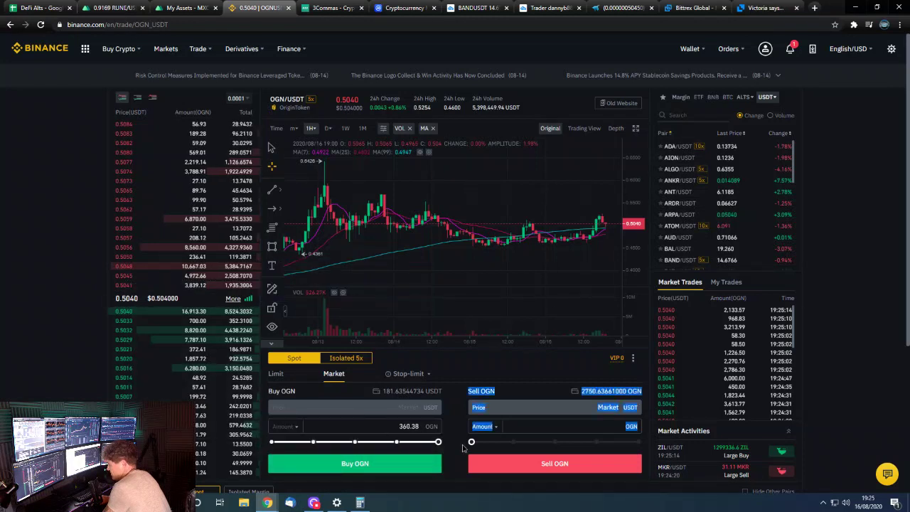
click(362, 463)
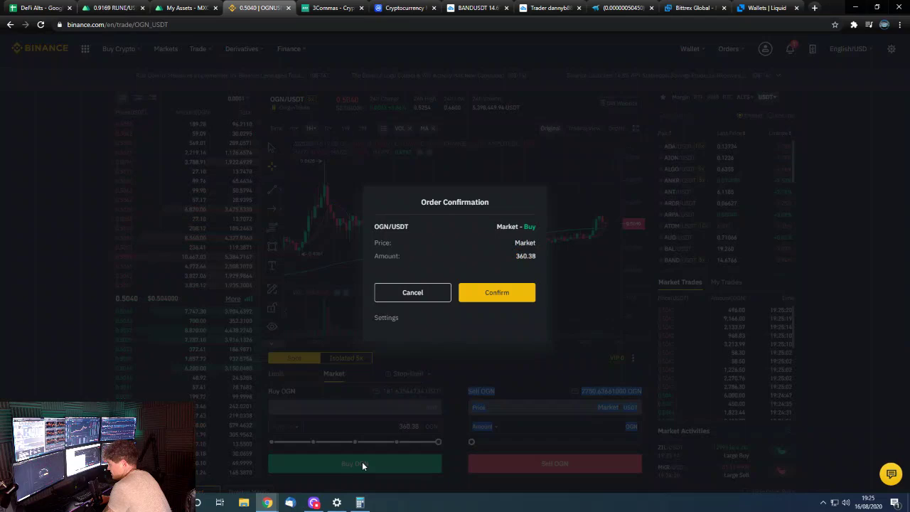
click(514, 288)
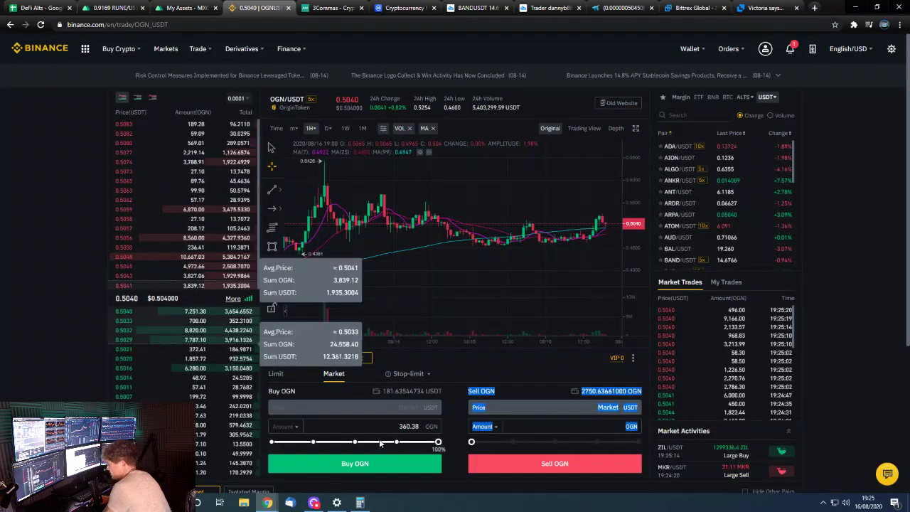
Set the OGN buy amount to 360 and submit the market order.
click(402, 426)
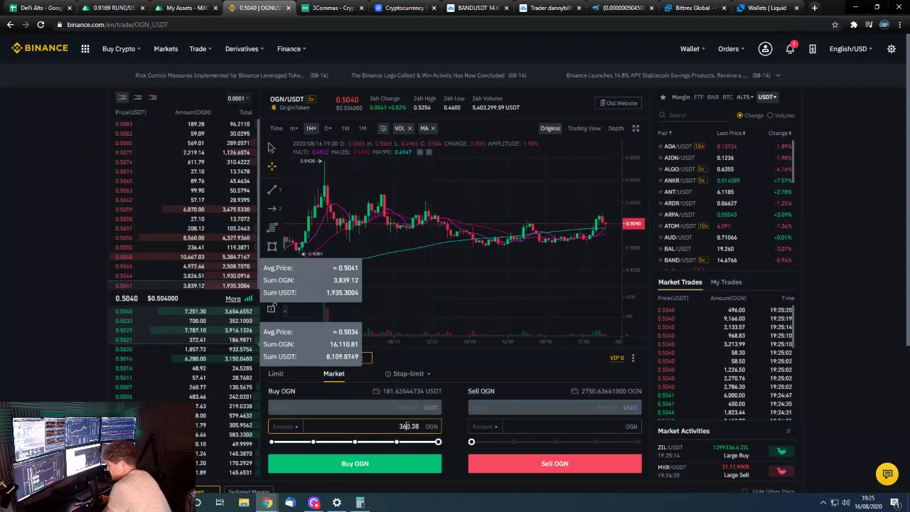
key(BackSpace)
key(BackSpace)
key(BackSpace)
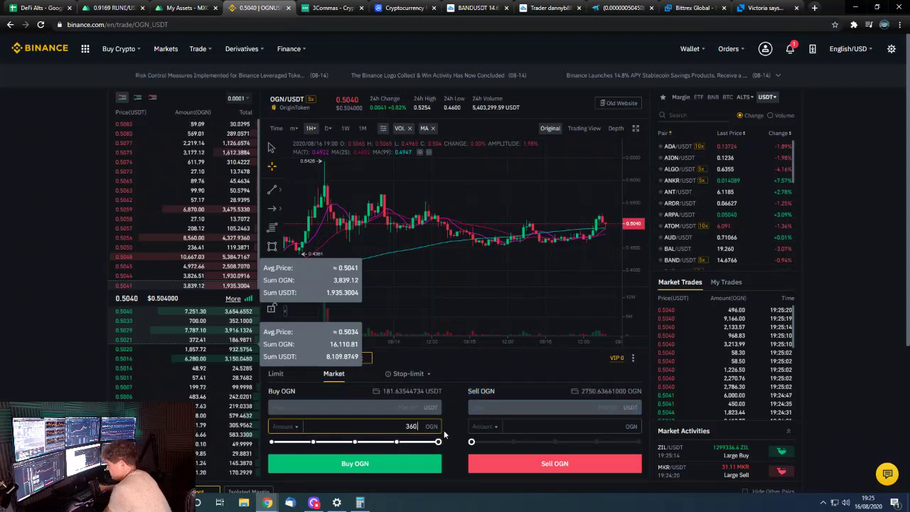
click(356, 461)
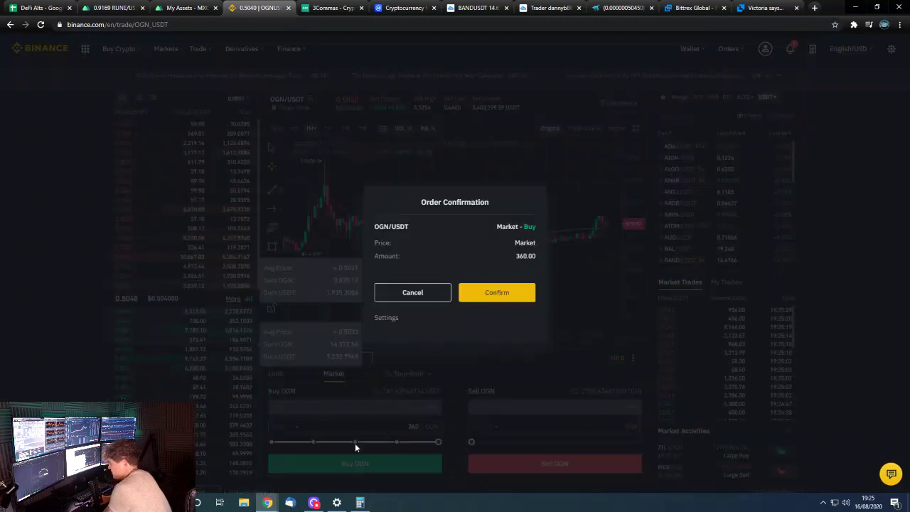
click(497, 289)
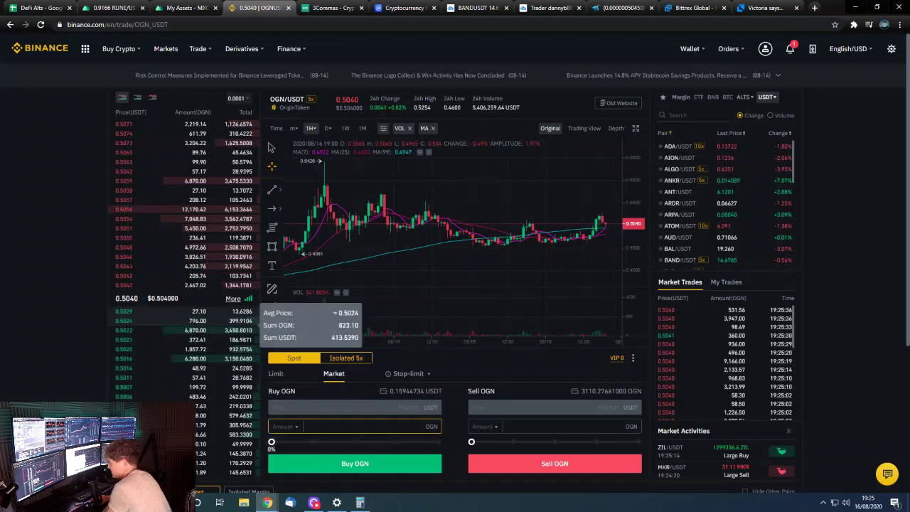
click(297, 429)
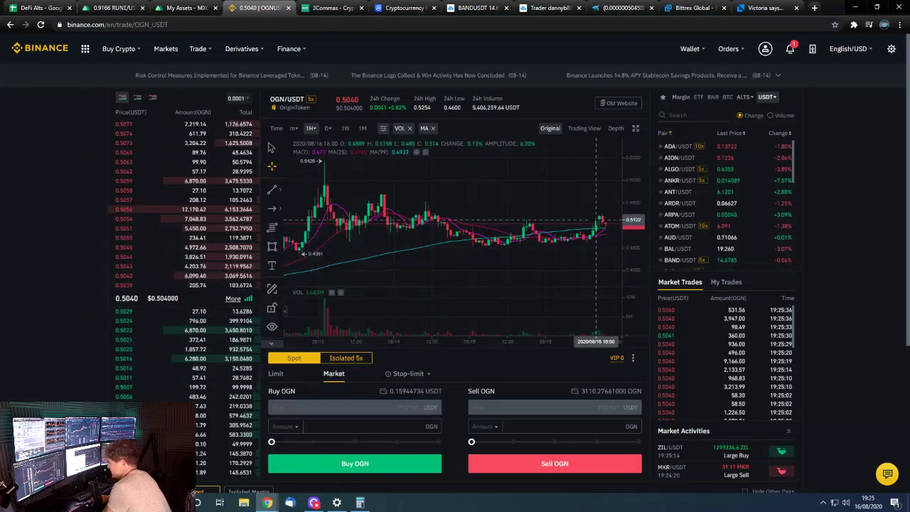
scroll(597, 228, down, 3)
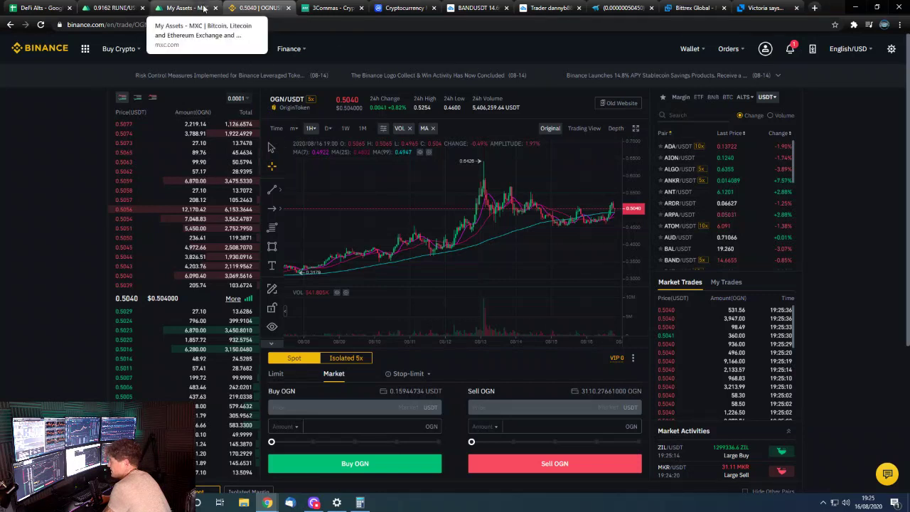
Return to the Binance spot wallet and review the coin holdings after the OGN purchase.
mouse_move(673, 47)
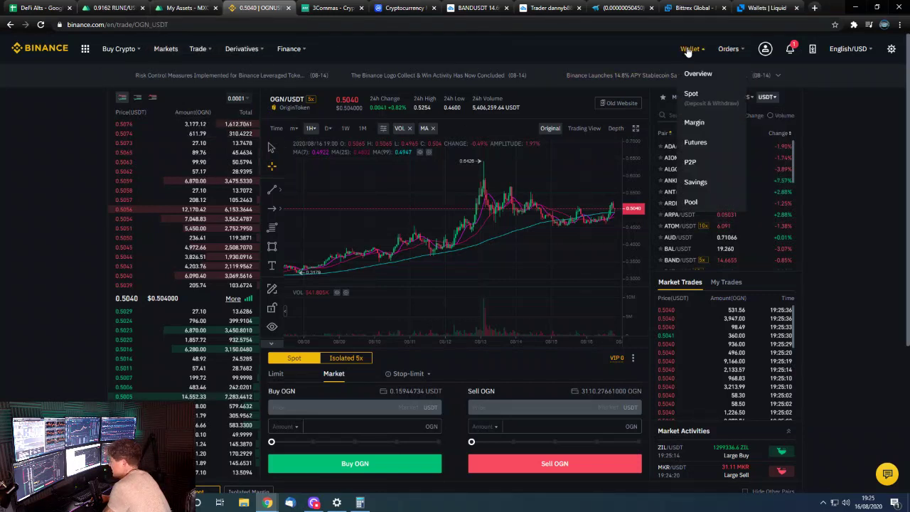
click(701, 102)
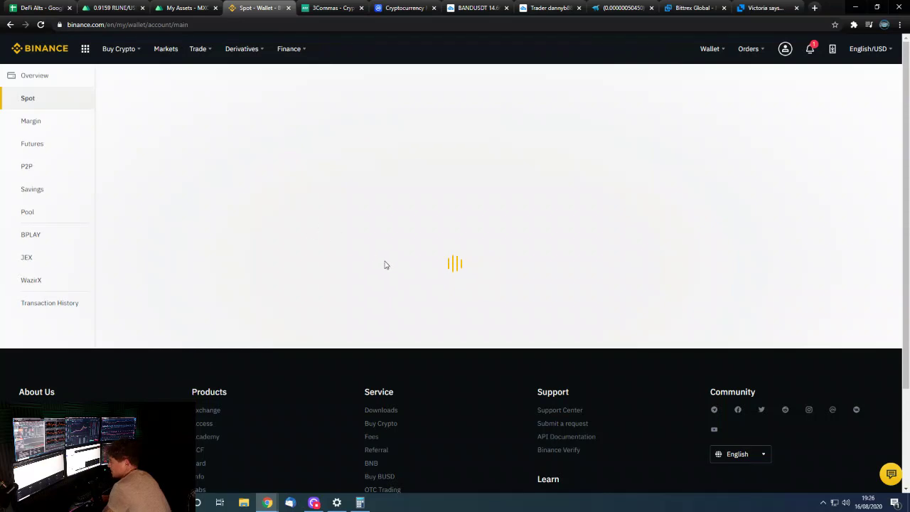
scroll(353, 320, down, 2)
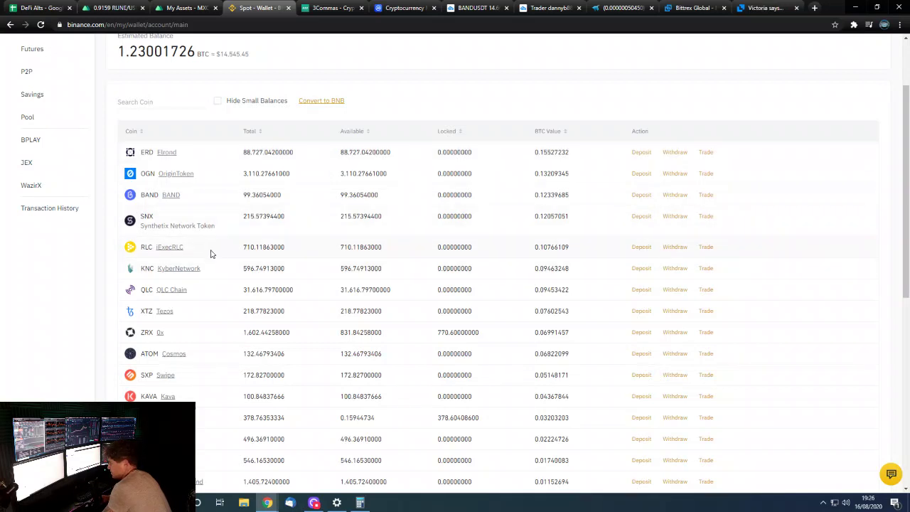
scroll(202, 391, down, 2)
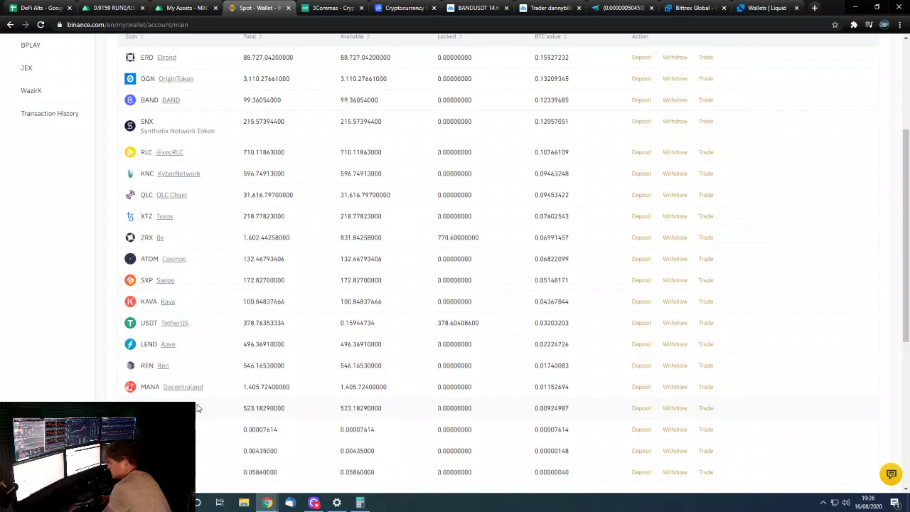
Review the estimated total balance and the largest coin holdings in the Binance spot wallet.
scroll(300, 293, up, 3)
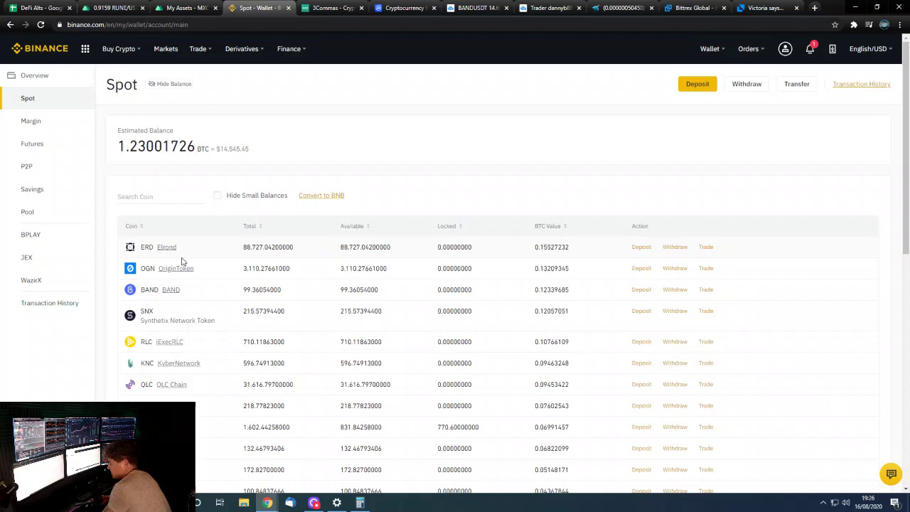
scroll(179, 254, down, 1)
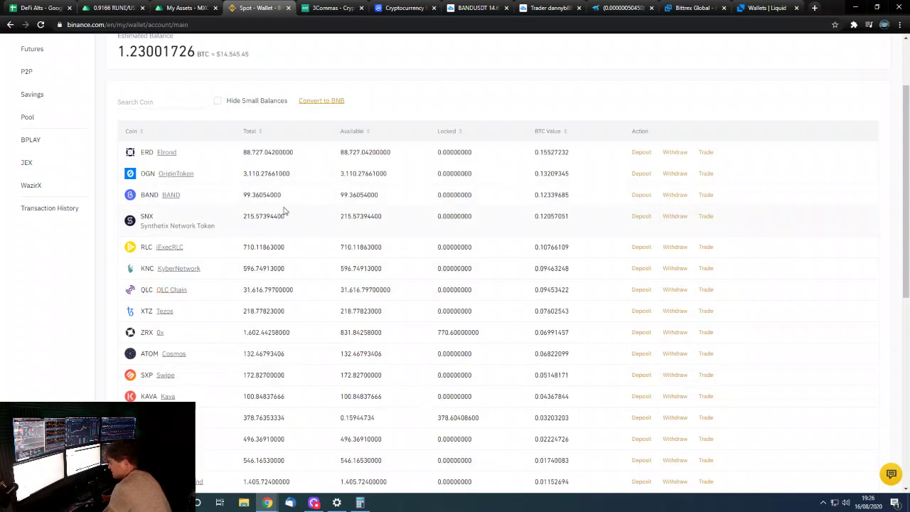
Switch to the MXC assets page and review the main account's coin holdings in the Main and NEW categories.
click(183, 7)
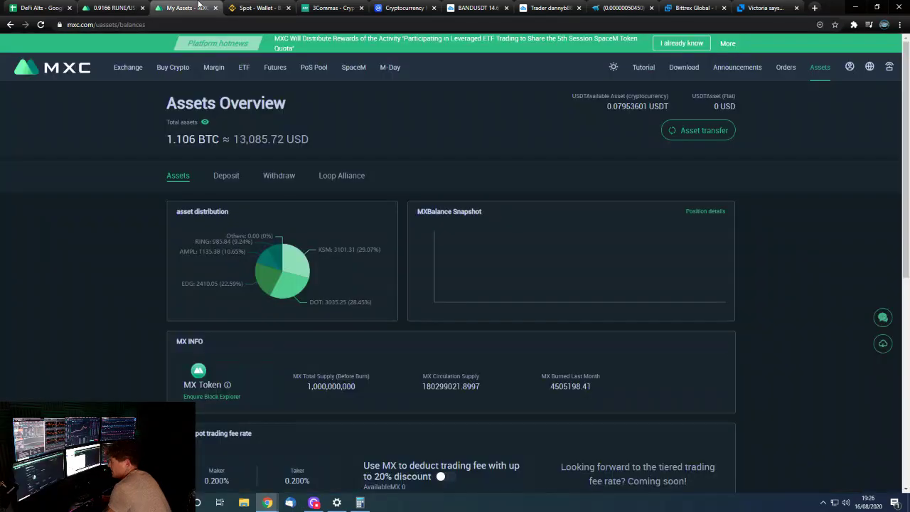
scroll(255, 295, down, 2)
scroll(256, 295, down, 3)
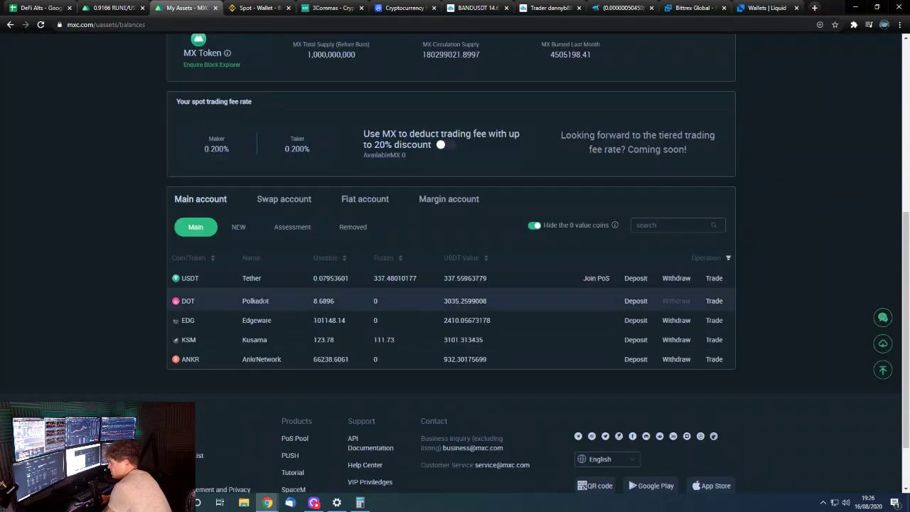
click(238, 228)
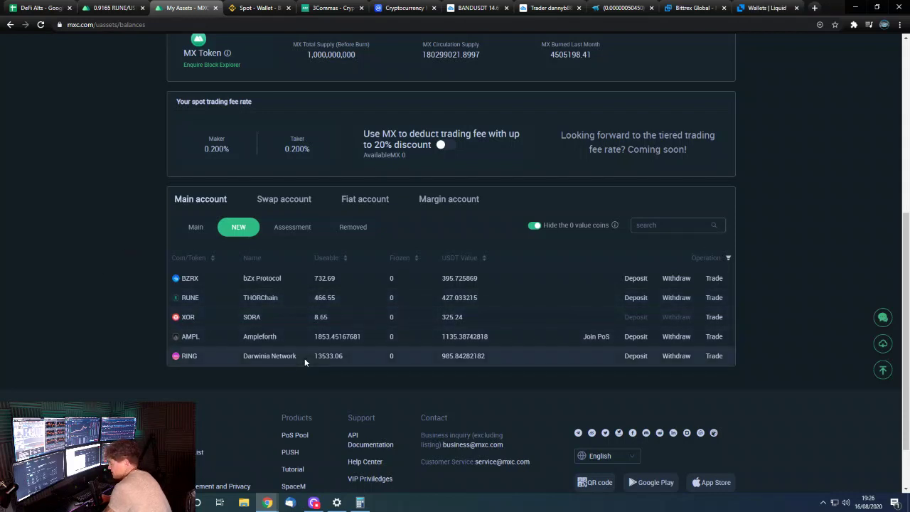
scroll(256, 354, up, 5)
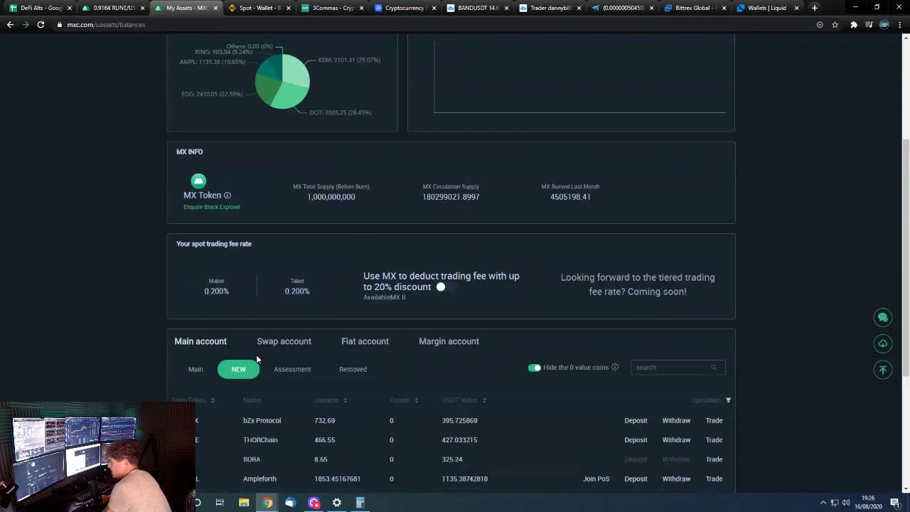